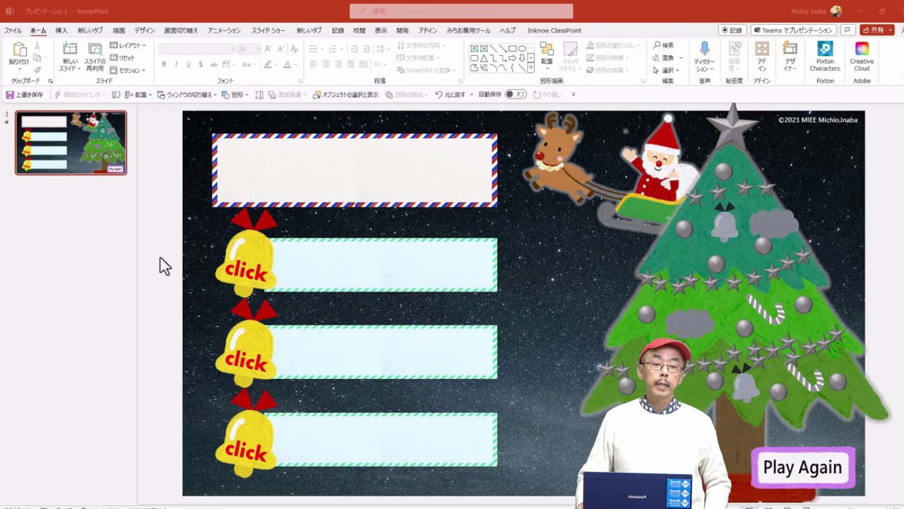
Run the slide show from the beginning, test the bell lighting the tree, and reset with Play Again.
{"action": "left_click", "coordinate": [263, 31]}
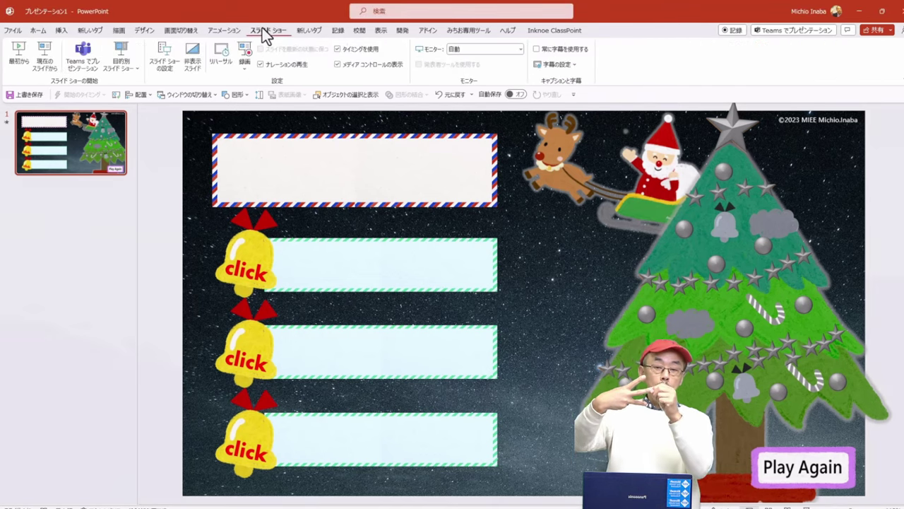
{"action": "left_click", "coordinate": [19, 55]}
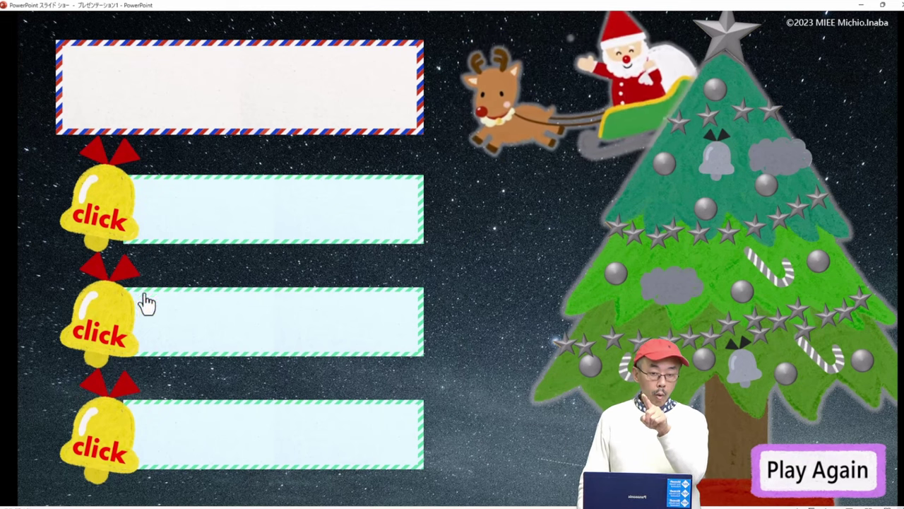
{"action": "left_click", "coordinate": [104, 327]}
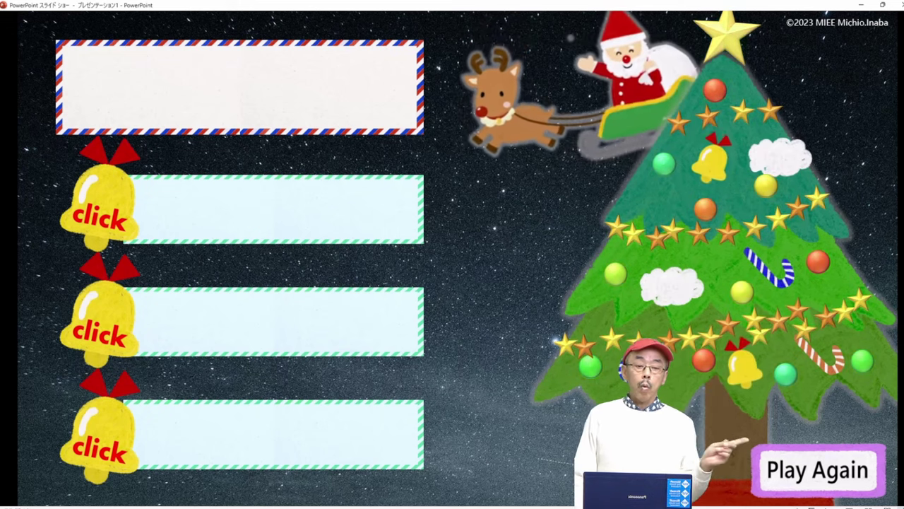
{"action": "left_click", "coordinate": [847, 486]}
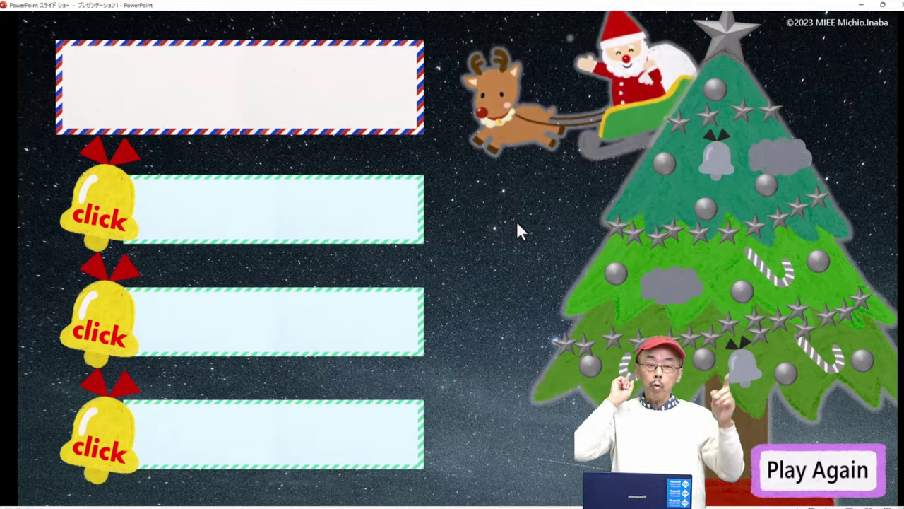
{"action": "key", "text": "Escape"}
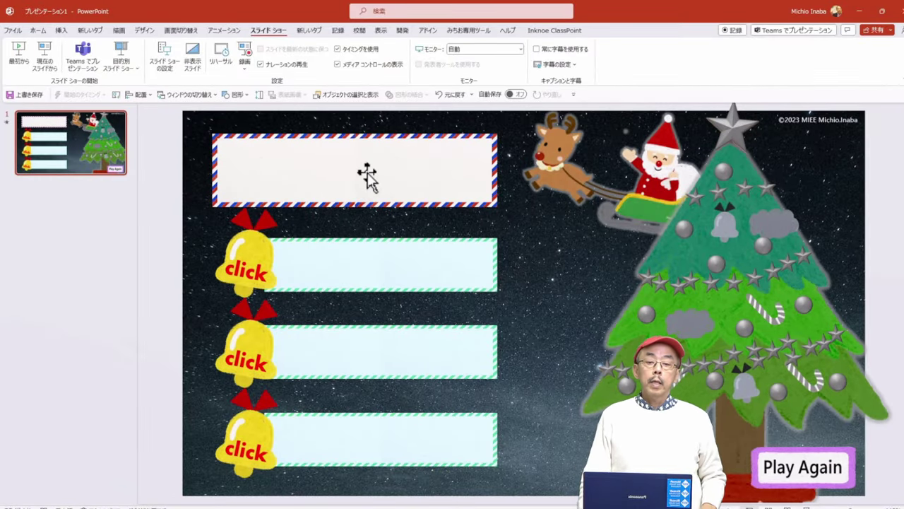
Enter the question 'What's needed now?' and the answers Peace, War and Weapons.
{"action": "left_click", "coordinate": [320, 172]}
{"action": "type", "text": "What's needed now?"}
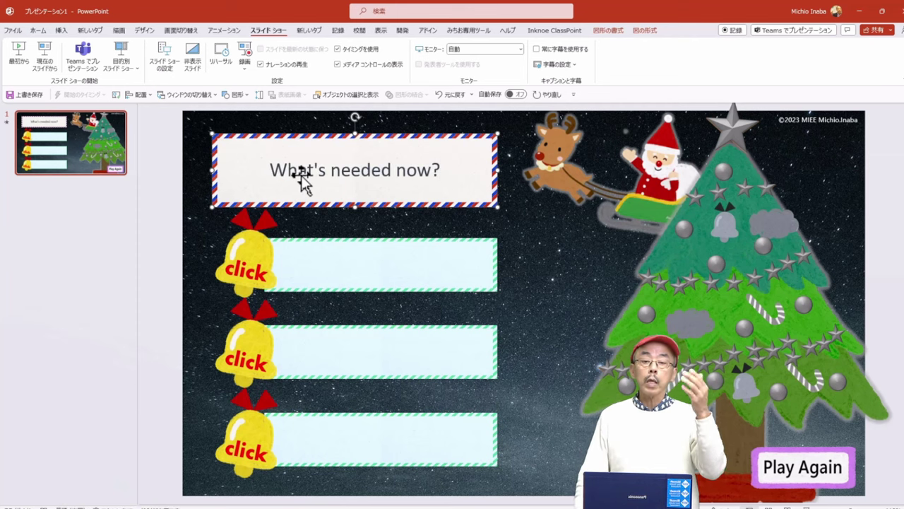
{"action": "left_click", "coordinate": [369, 274]}
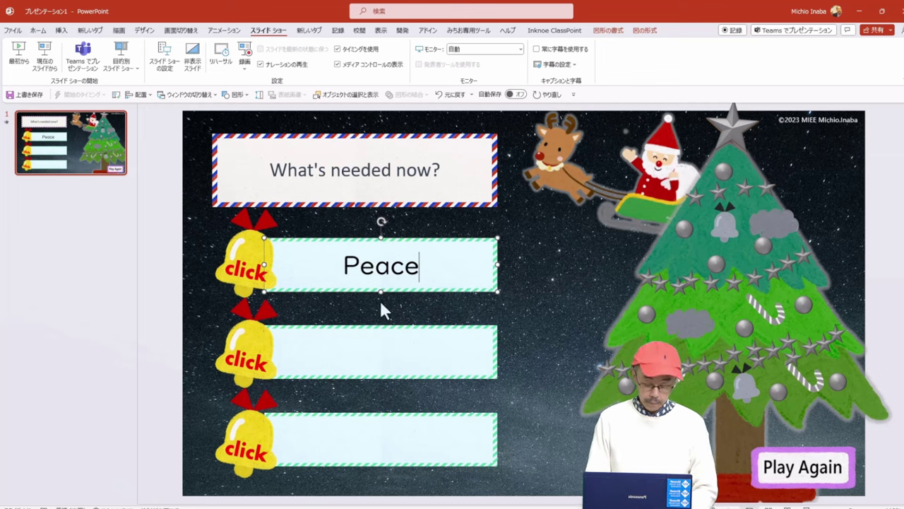
{"action": "left_click", "coordinate": [381, 347]}
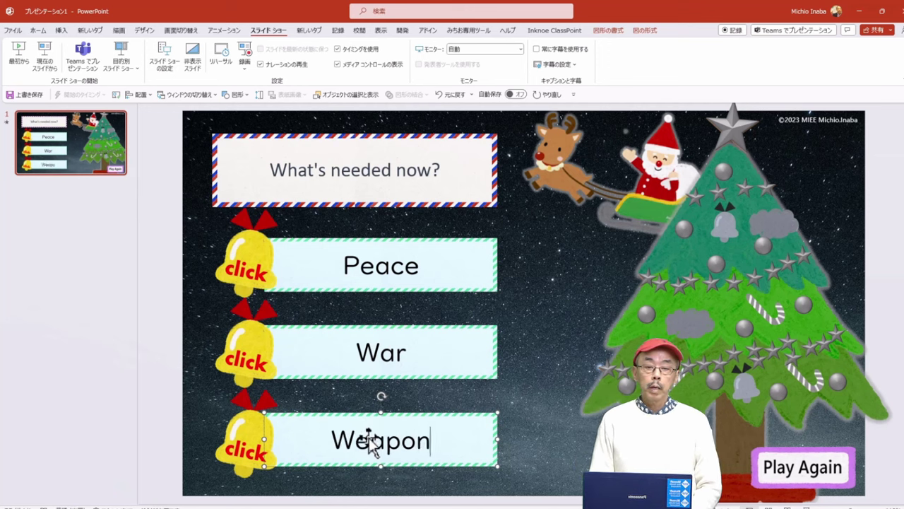
{"action": "left_click", "coordinate": [532, 425]}
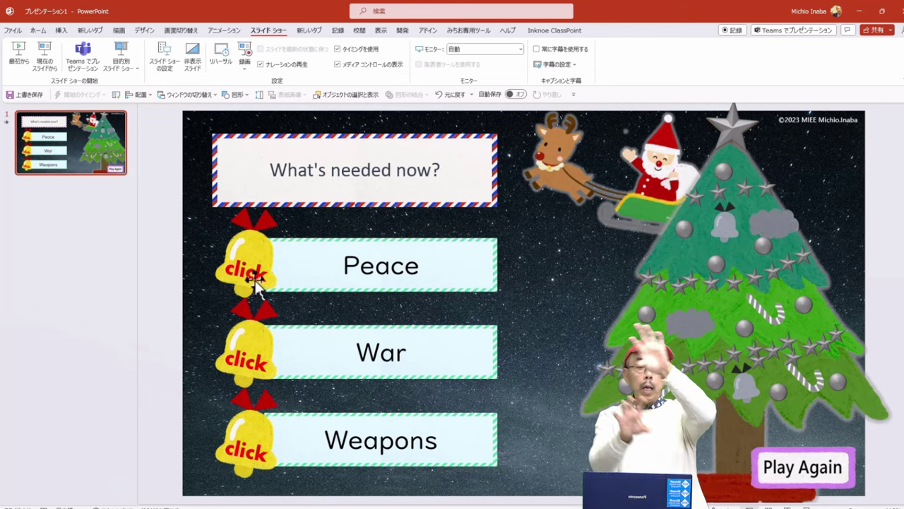
Swap the top two bells so the bell beside Peace is the one that lights the tree.
{"action": "left_click_drag", "start_coordinate": [253, 270], "coordinate": [157, 262]}
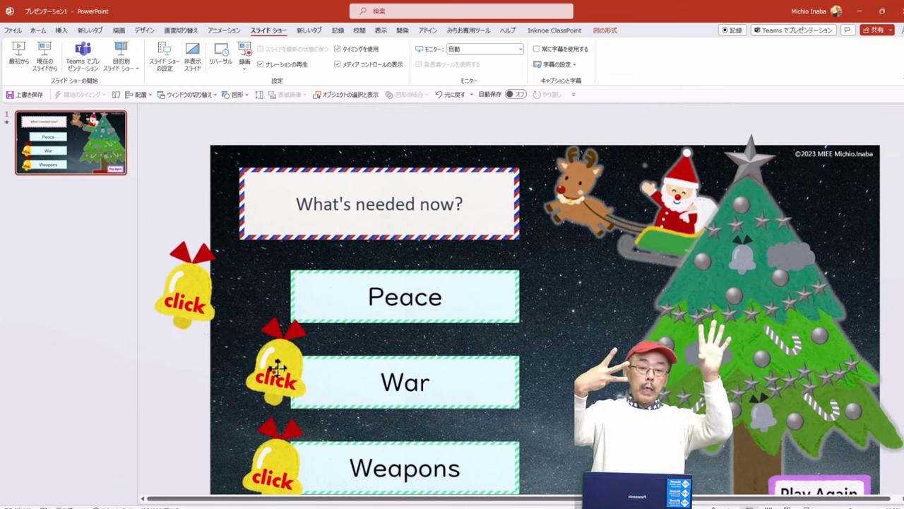
{"action": "left_click_drag", "start_coordinate": [276, 385], "coordinate": [279, 303]}
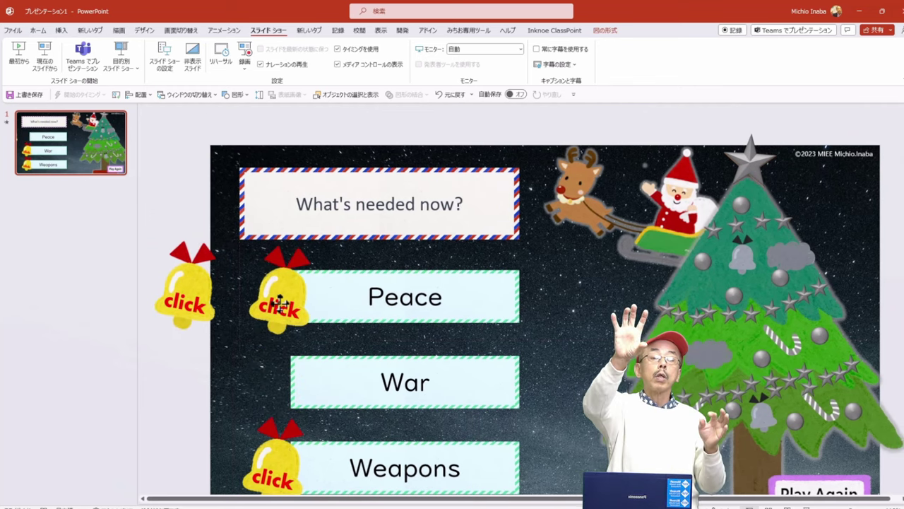
{"action": "mouse_move", "coordinate": [193, 293]}
{"action": "left_mouse_down"}
{"action": "mouse_move", "coordinate": [281, 397]}
{"action": "mouse_move", "coordinate": [282, 381]}
{"action": "left_mouse_up"}
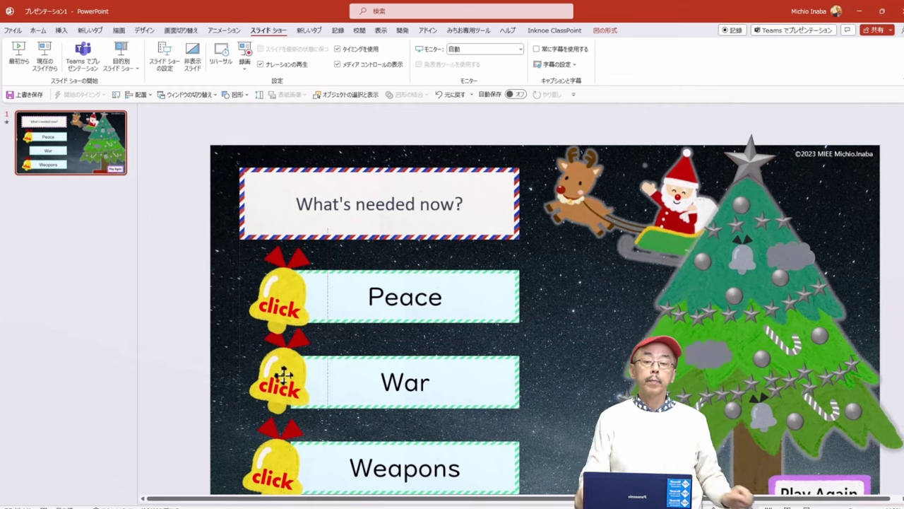
Play the slide show from this slide and click the Peace bell to confirm the tree lights up.
{"action": "scroll", "coordinate": [281, 382], "scroll_direction": "down", "scroll_amount": 1}
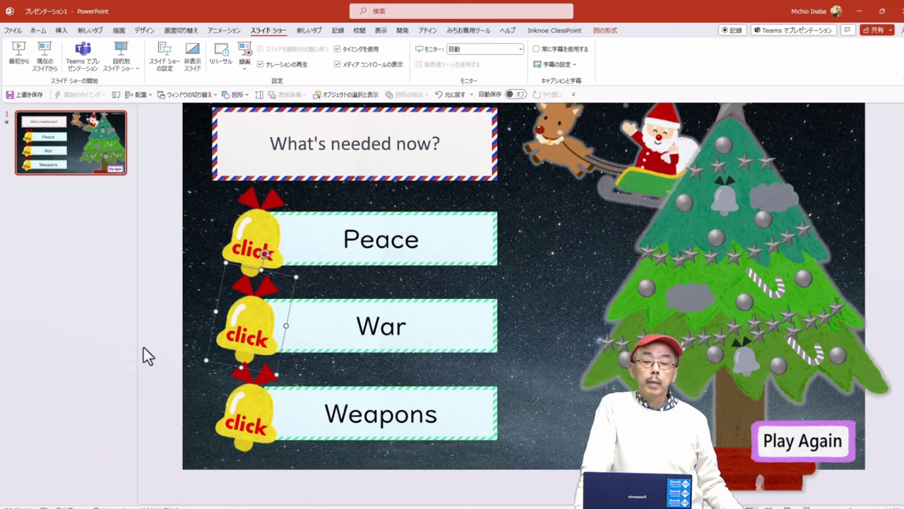
{"action": "left_click", "coordinate": [48, 68]}
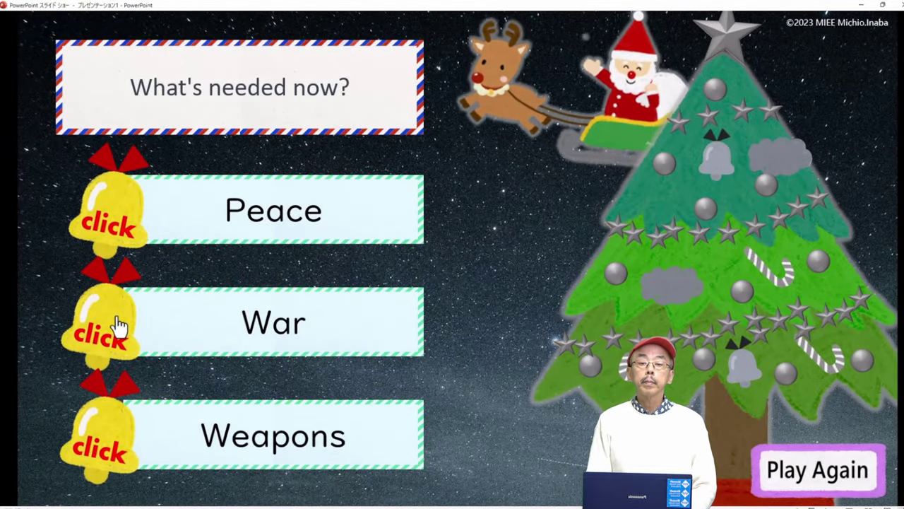
{"action": "left_click", "coordinate": [110, 218]}
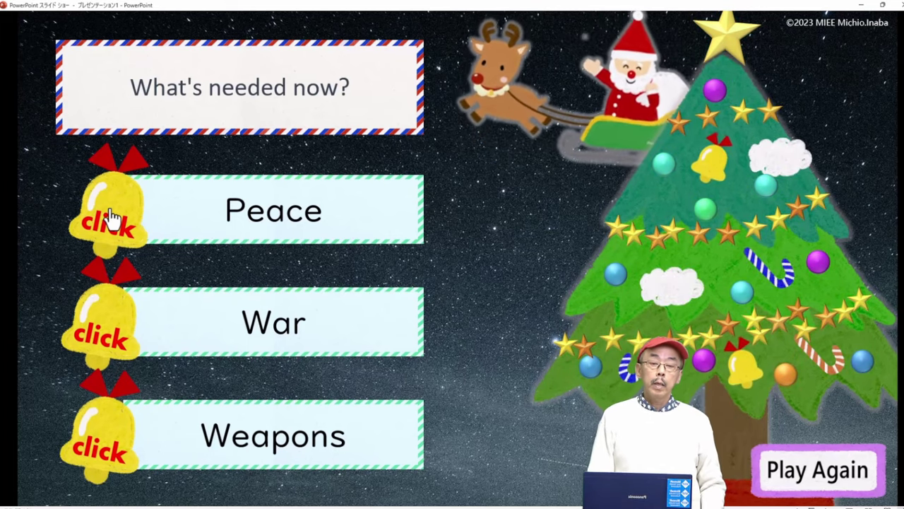
Restore the question 'What flower symbolizes 'Peace'?' and delete the three answer boxes.
{"action": "key", "text": "Escape"}
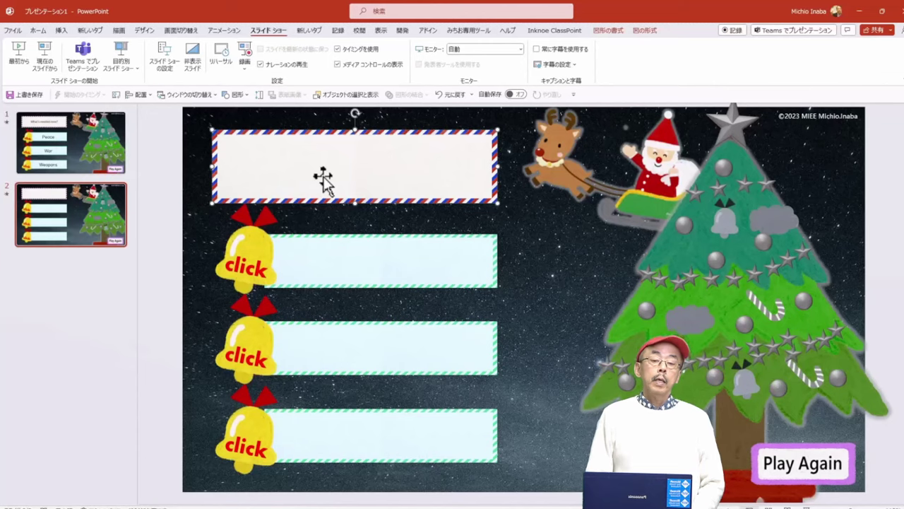
{"action": "key", "text": "ctrl+z"}
{"action": "type", "text": "What flower symbolizes 'Peace'?"}
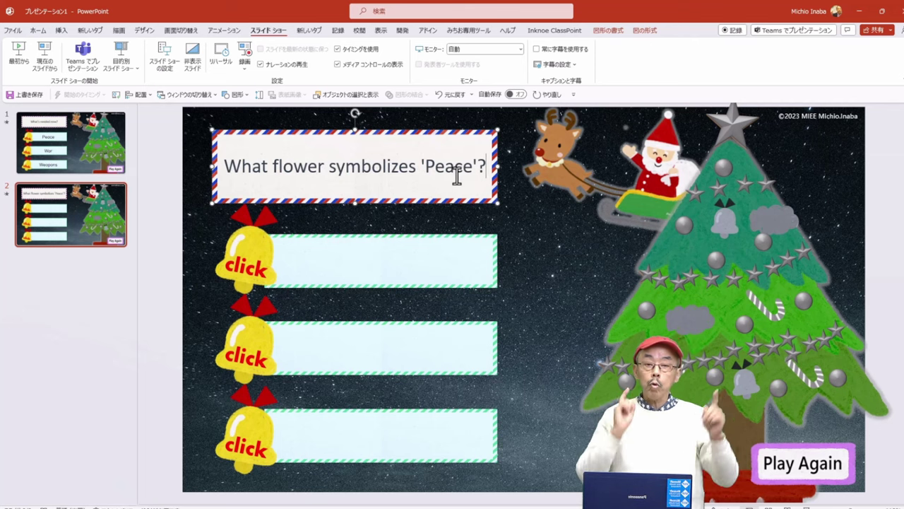
{"action": "left_click", "coordinate": [394, 268]}
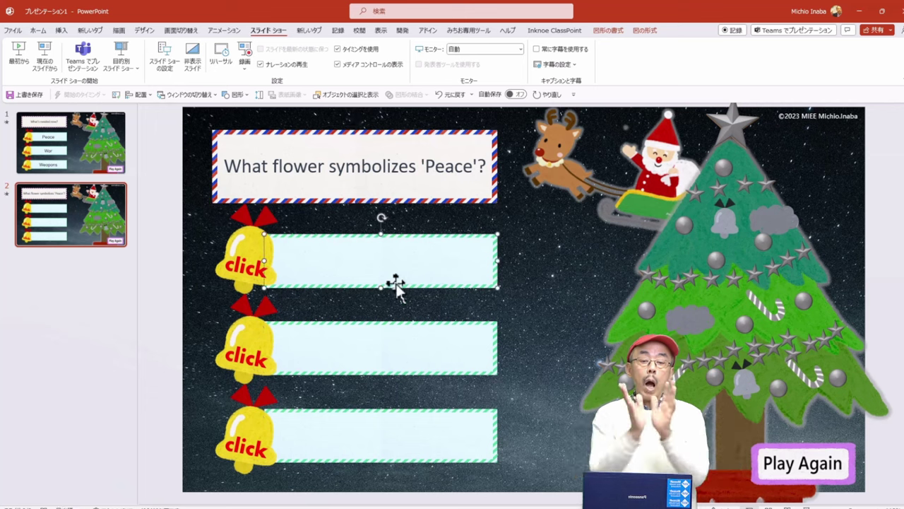
{"action": "left_click", "coordinate": [400, 363], "text": "shift"}
{"action": "left_click", "coordinate": [403, 440], "text": "shift"}
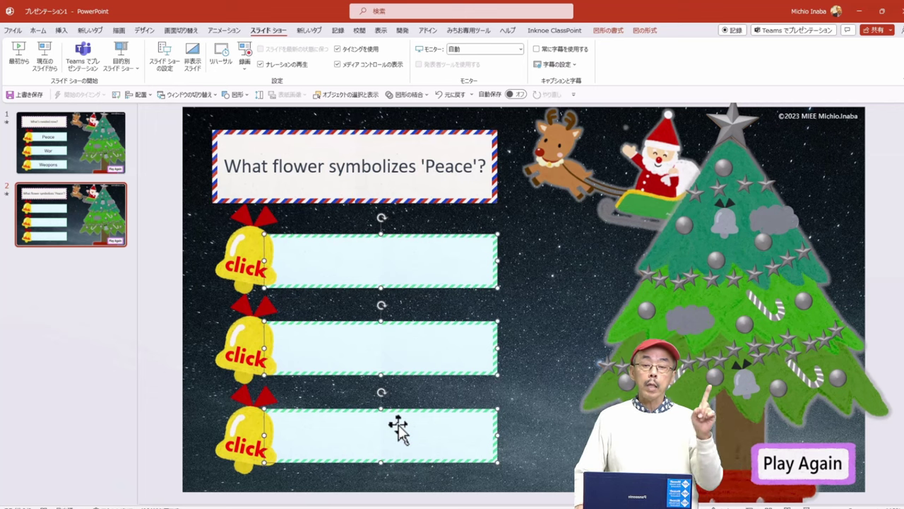
{"action": "key", "text": "Delete"}
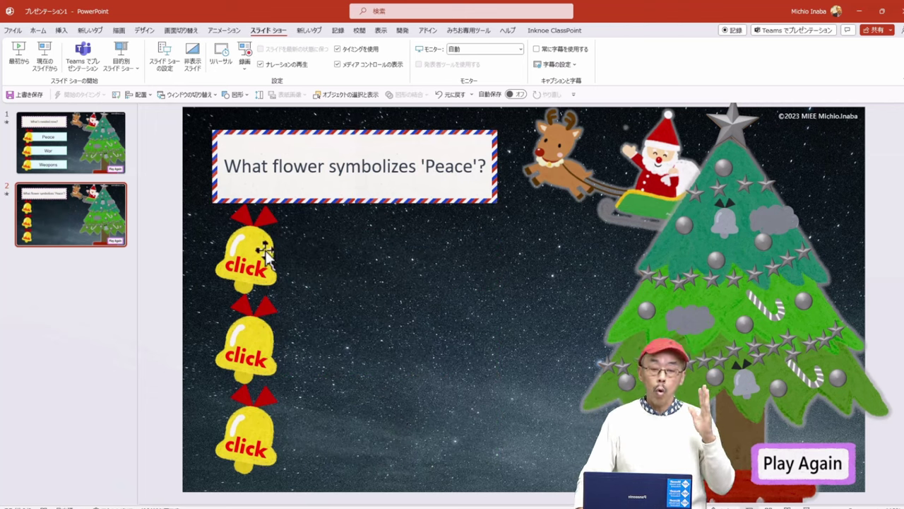
{"action": "left_click", "coordinate": [62, 30]}
Insert the carnation, purple flower and daisy photos from this device in a captioned picture layout.
{"action": "left_click", "coordinate": [106, 65]}
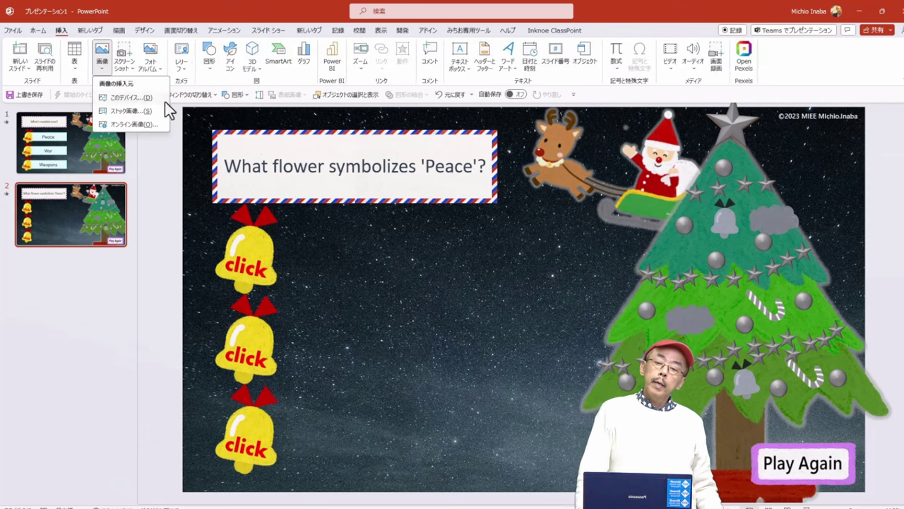
{"action": "left_click", "coordinate": [135, 98]}
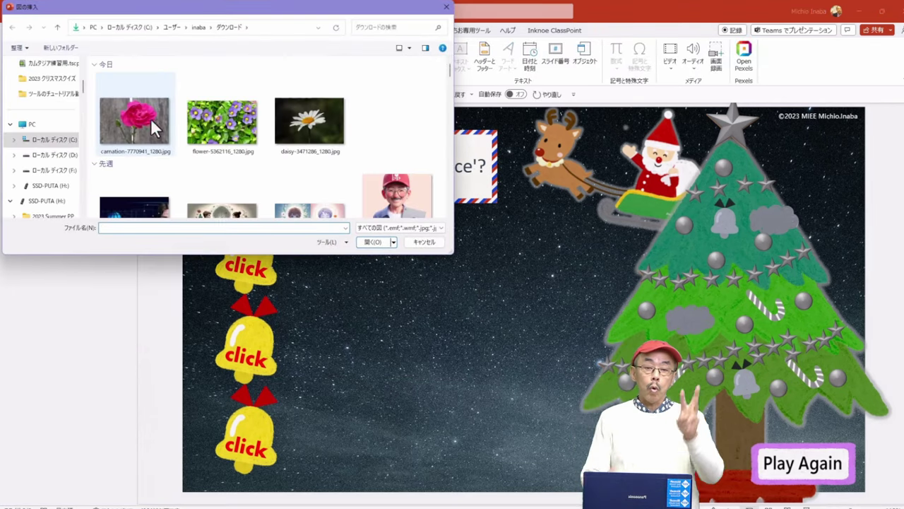
{"action": "left_click", "coordinate": [151, 127]}
{"action": "left_click", "coordinate": [315, 125], "text": "shift"}
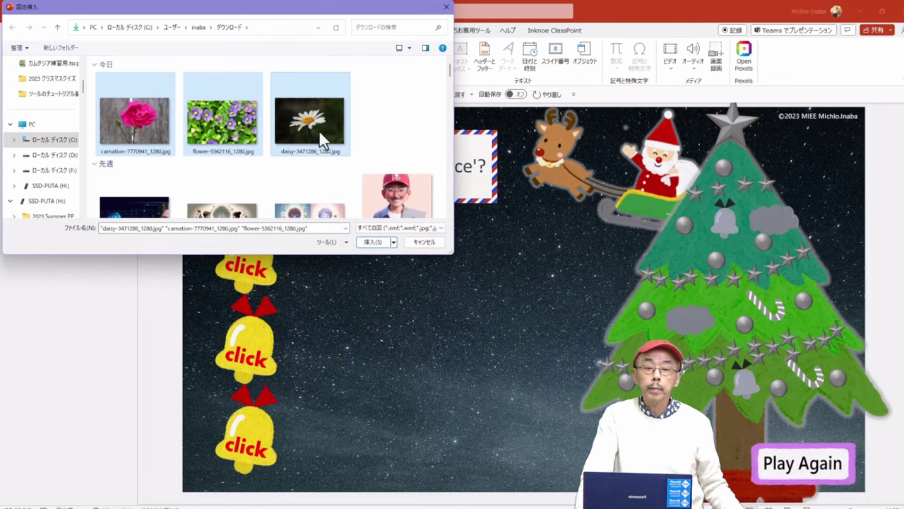
{"action": "left_click", "coordinate": [378, 246]}
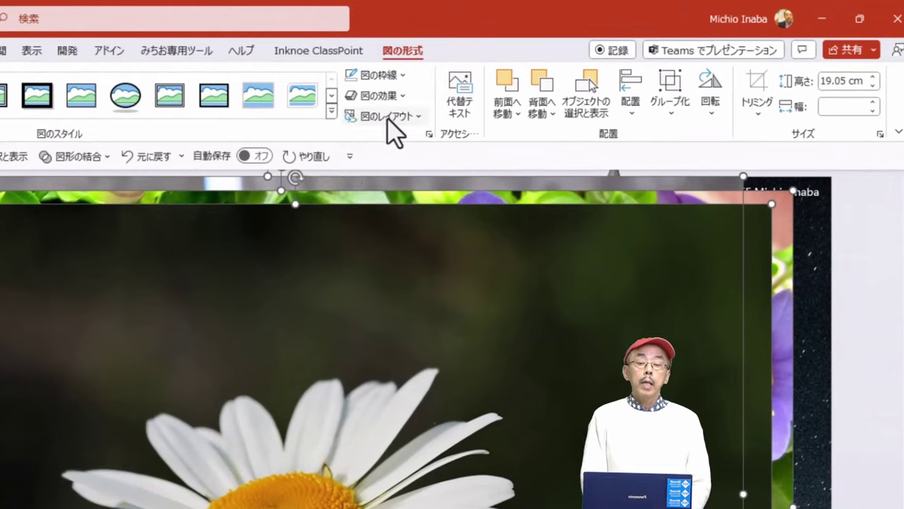
{"action": "left_click", "coordinate": [388, 117]}
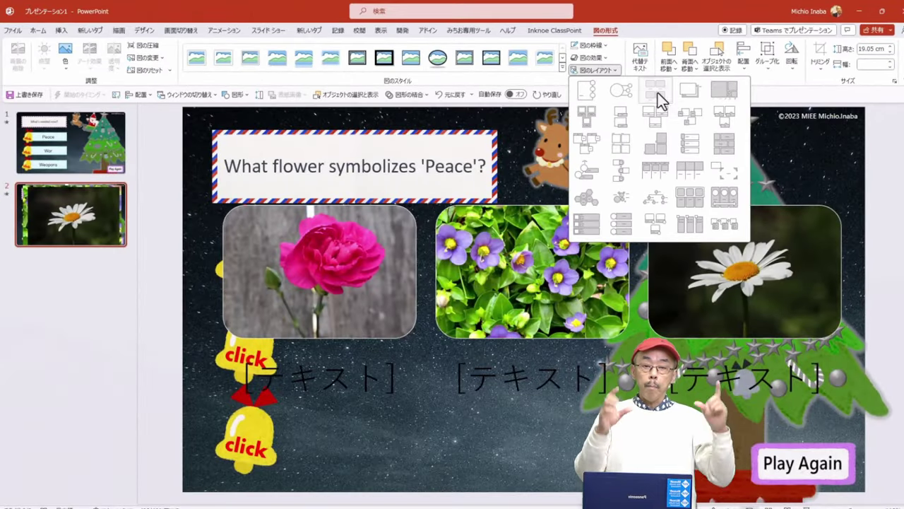
{"action": "left_click", "coordinate": [658, 93]}
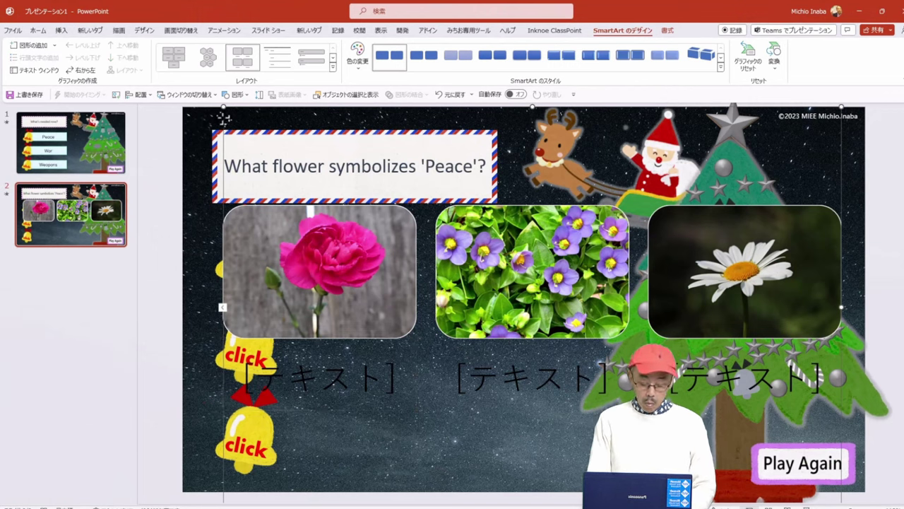
Ungroup the flower SmartArt, move the photos up under the question, and ungroup them into three pictures.
{"action": "left_click_drag", "start_coordinate": [223, 118], "coordinate": [237, 119]}
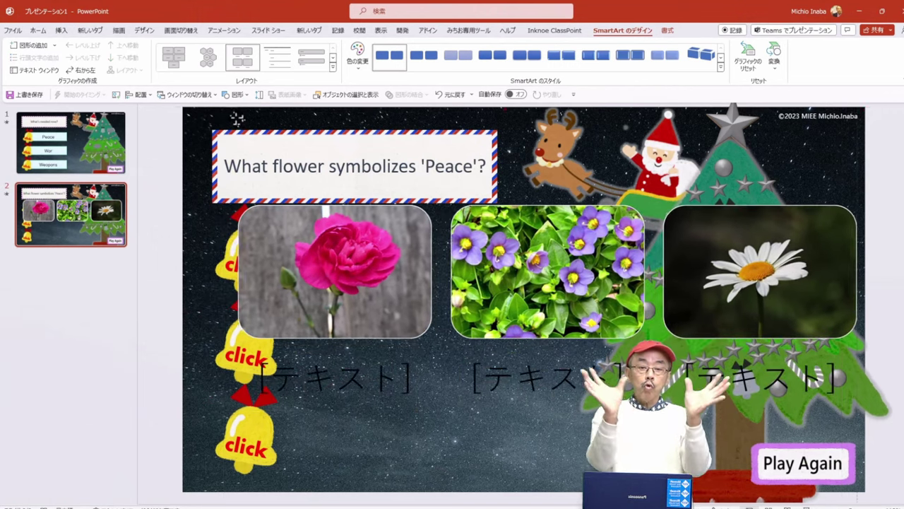
{"action": "right_click", "coordinate": [239, 120]}
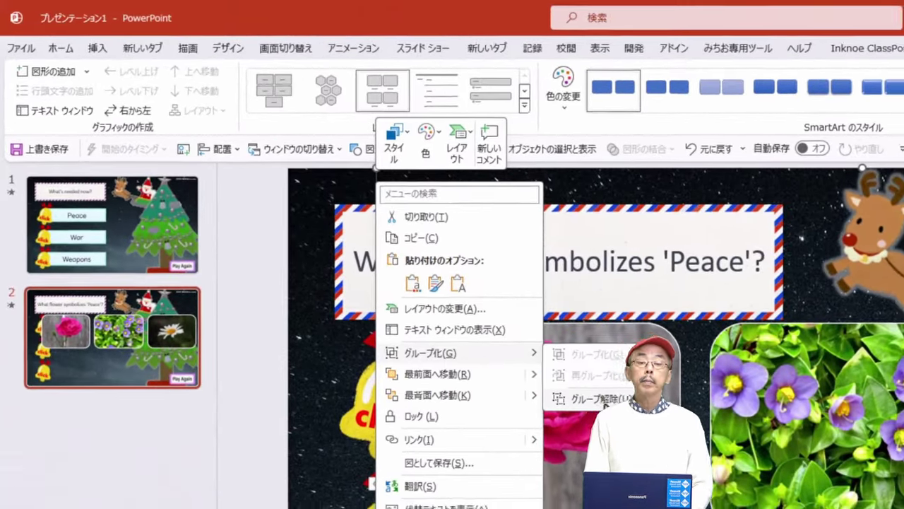
{"action": "left_click", "coordinate": [597, 403]}
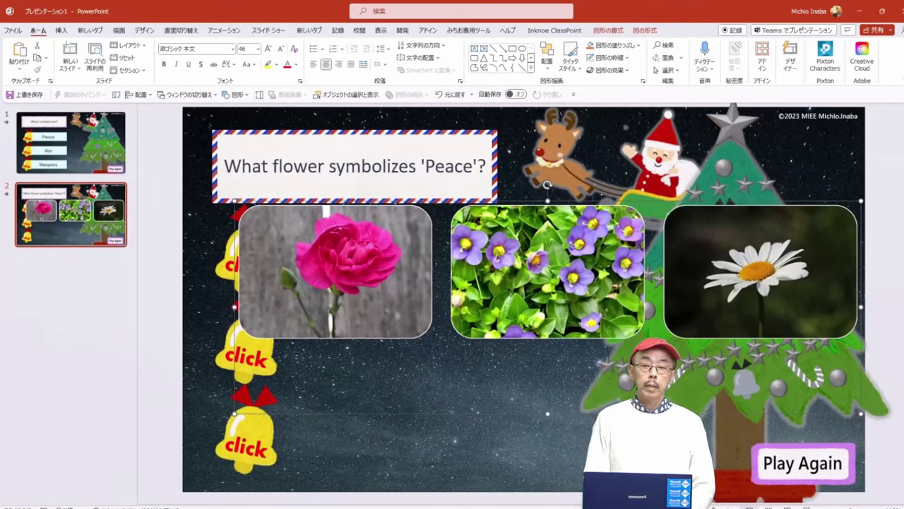
{"action": "left_click_drag", "start_coordinate": [505, 412], "coordinate": [486, 390]}
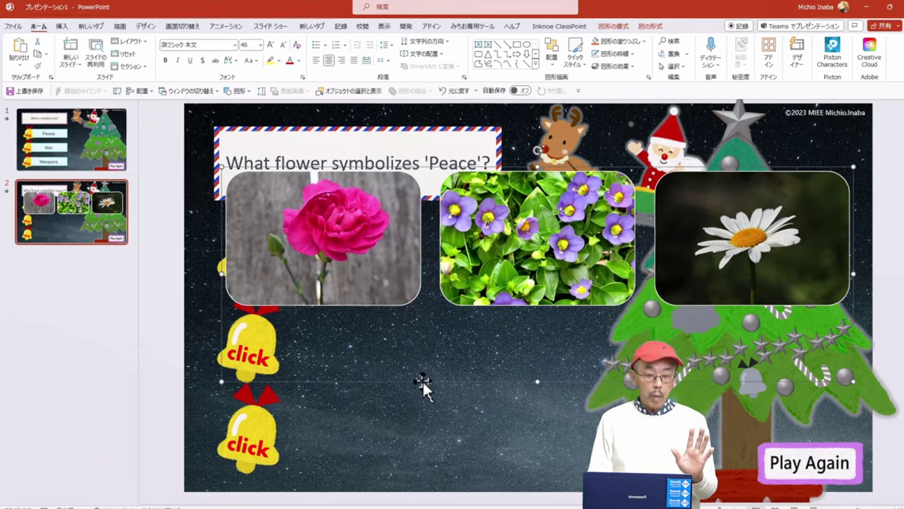
{"action": "right_click", "coordinate": [420, 382]}
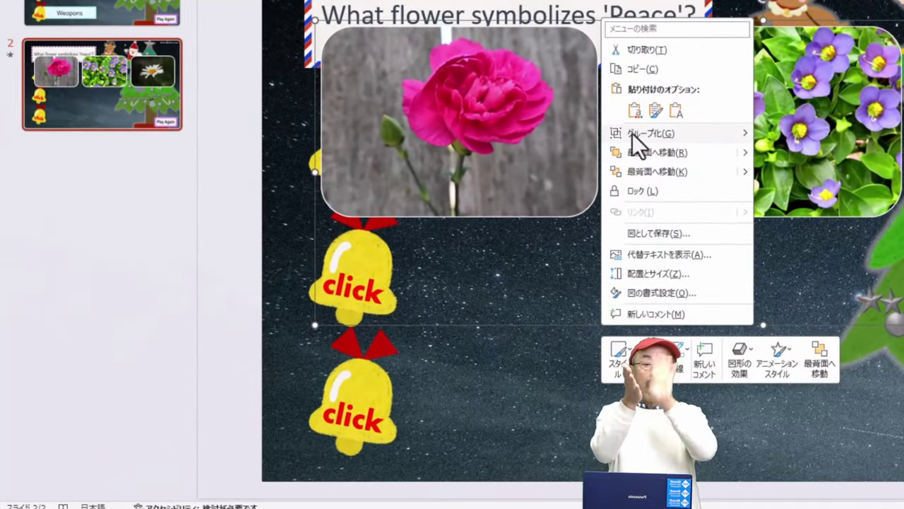
{"action": "mouse_move", "coordinate": [650, 133]}
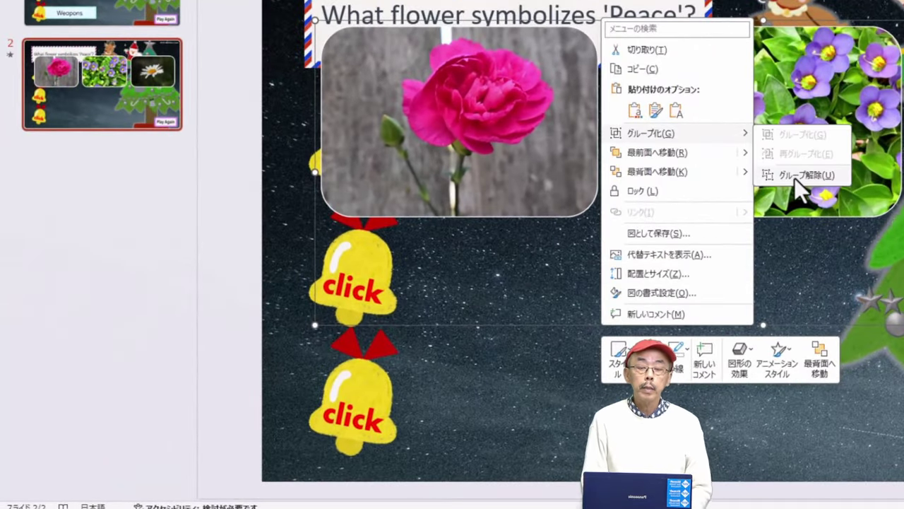
{"action": "left_click", "coordinate": [794, 178]}
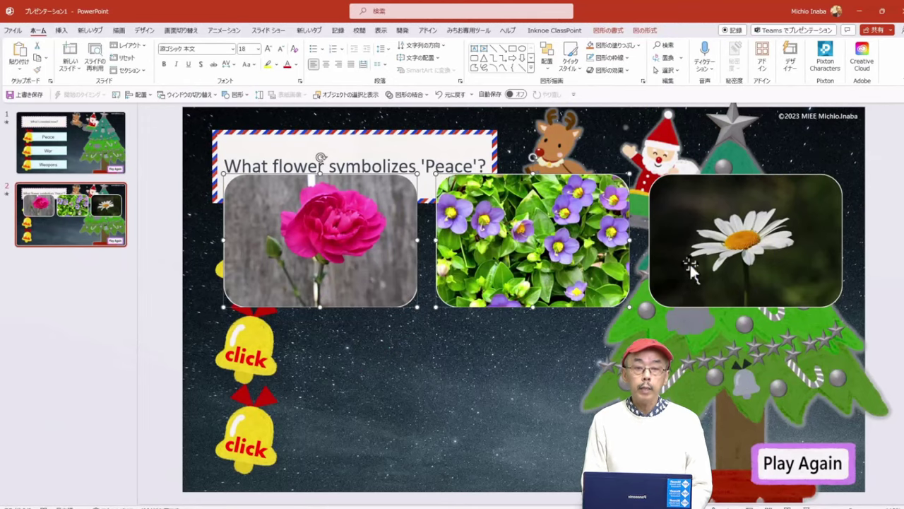
Change all three flower photos to an oval shape and move them down and to the left.
{"action": "left_click", "coordinate": [690, 268], "text": "shift"}
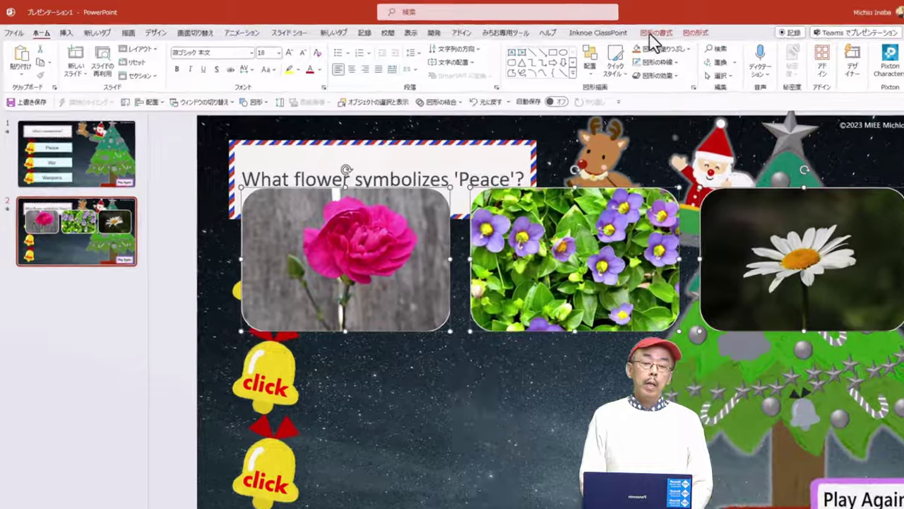
{"action": "left_click", "coordinate": [608, 30]}
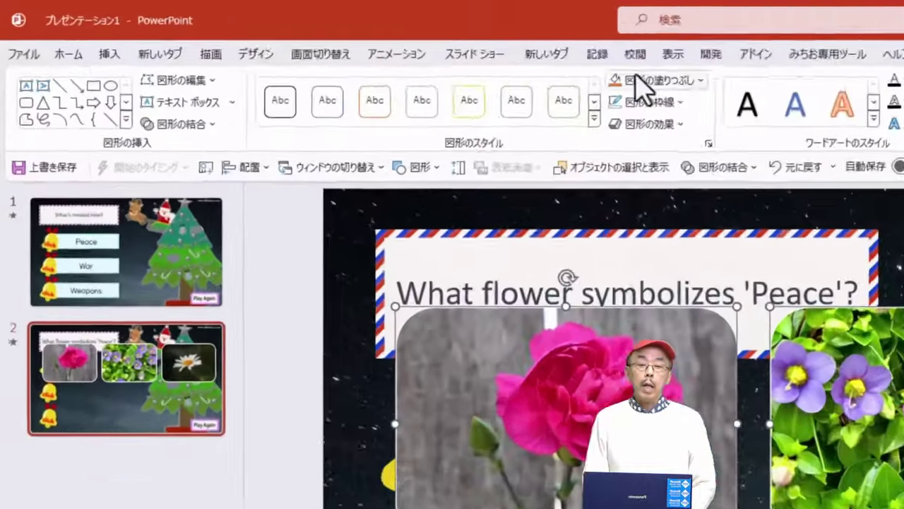
{"action": "left_click", "coordinate": [239, 92]}
{"action": "mouse_move", "coordinate": [215, 110]}
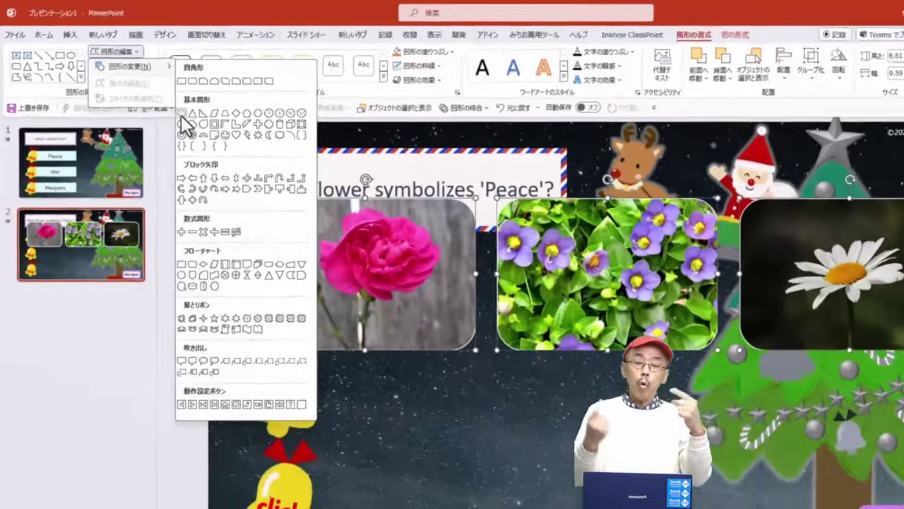
{"action": "left_click", "coordinate": [159, 101]}
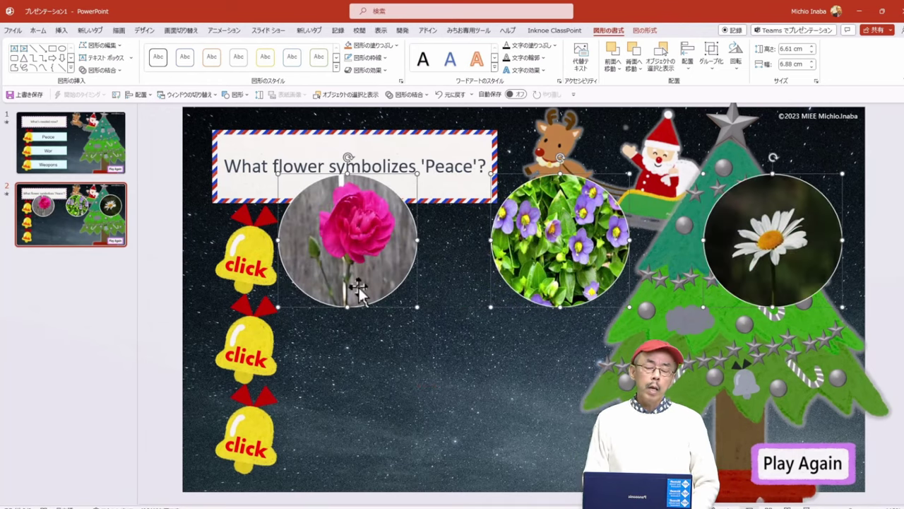
{"action": "left_click_drag", "start_coordinate": [357, 298], "coordinate": [323, 321]}
Apply Crop > Fill to the carnation, violet and daisy photos so each fills its circle.
{"action": "left_click", "coordinate": [382, 385]}
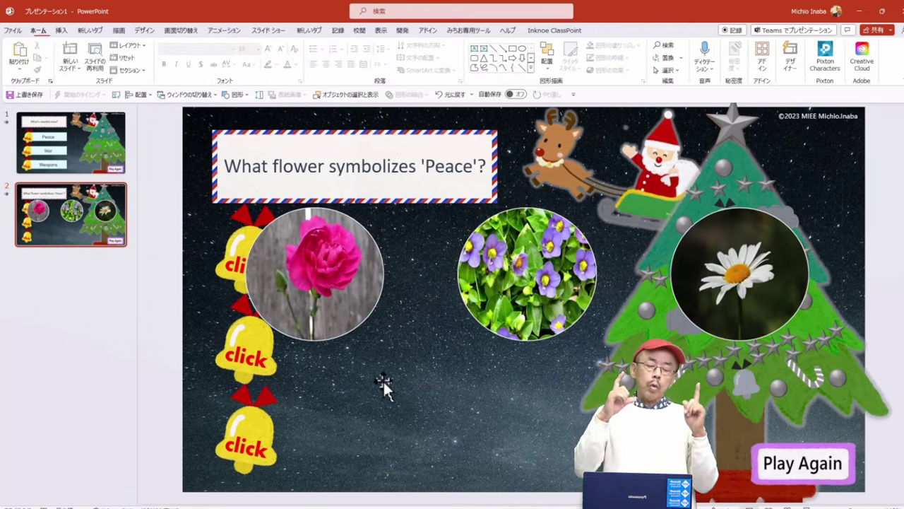
{"action": "left_click", "coordinate": [332, 283]}
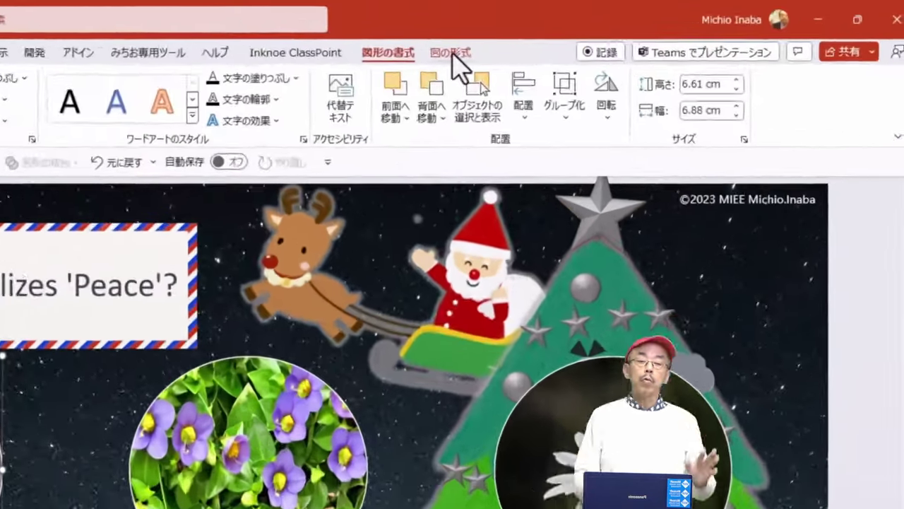
{"action": "left_click", "coordinate": [645, 30]}
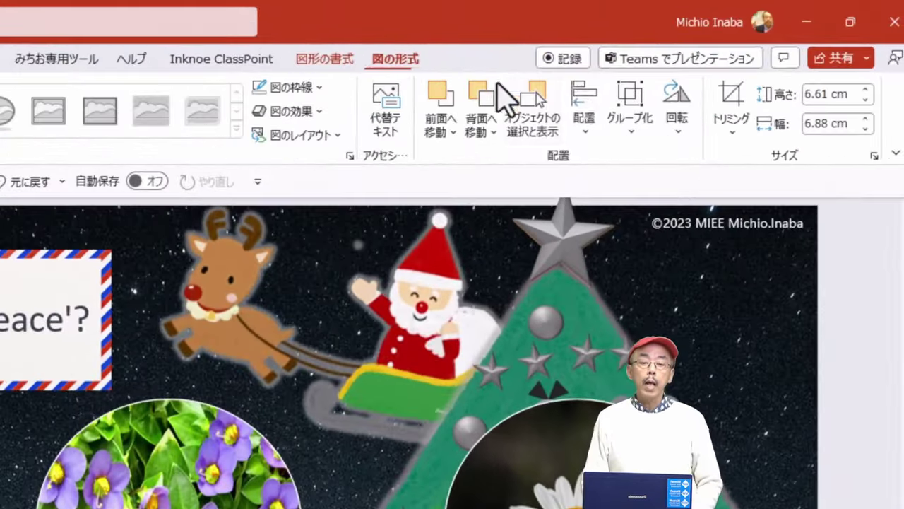
{"action": "left_click", "coordinate": [727, 133]}
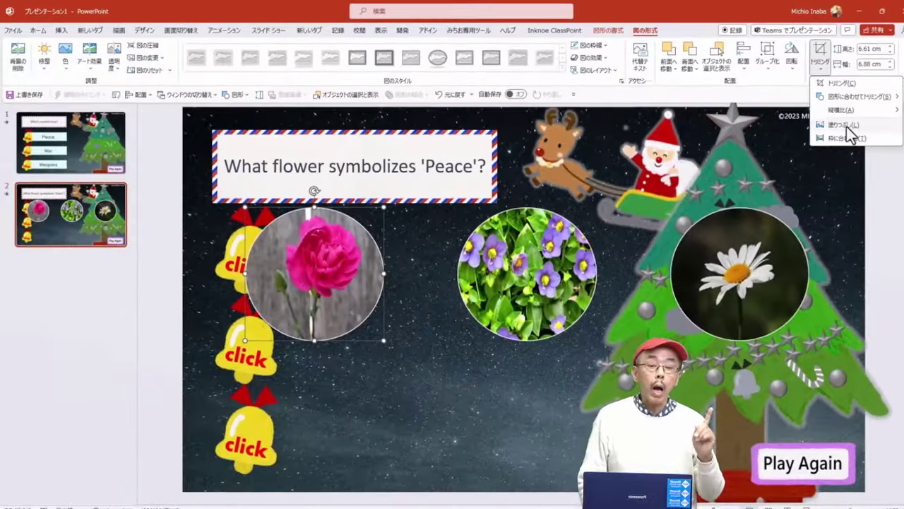
{"action": "left_click", "coordinate": [844, 125]}
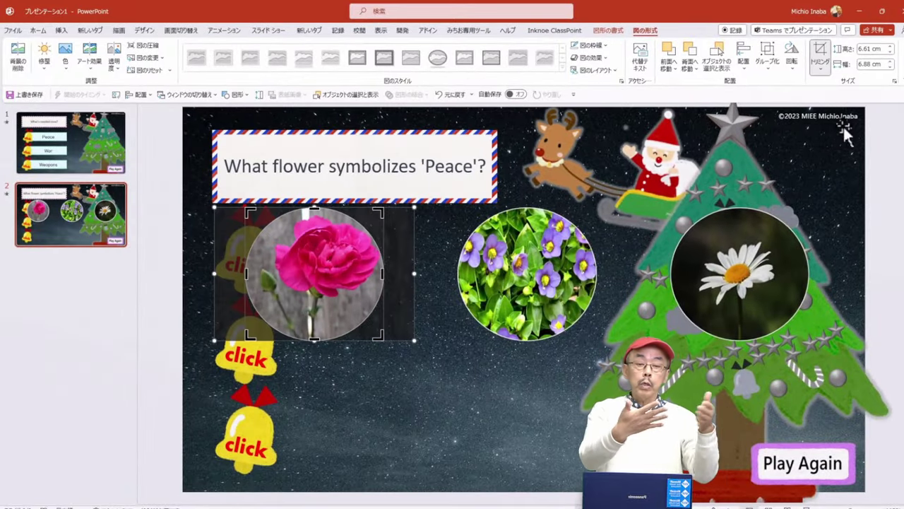
{"action": "left_click", "coordinate": [570, 267]}
{"action": "left_click", "coordinate": [816, 66]}
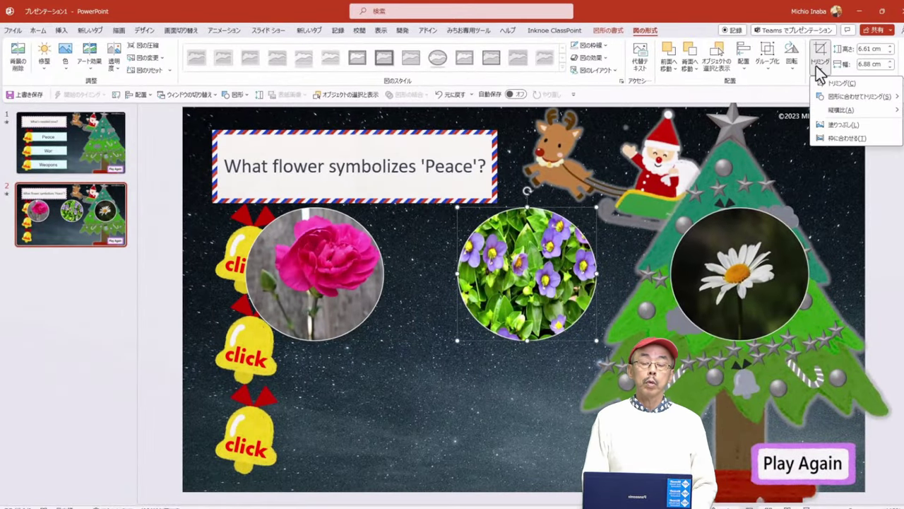
{"action": "left_click", "coordinate": [844, 125]}
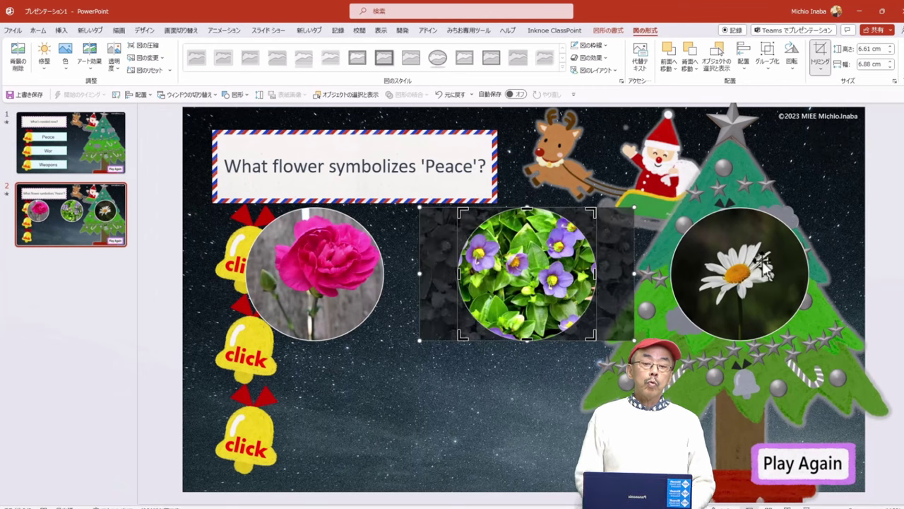
{"action": "left_click", "coordinate": [756, 275]}
{"action": "left_click", "coordinate": [820, 68]}
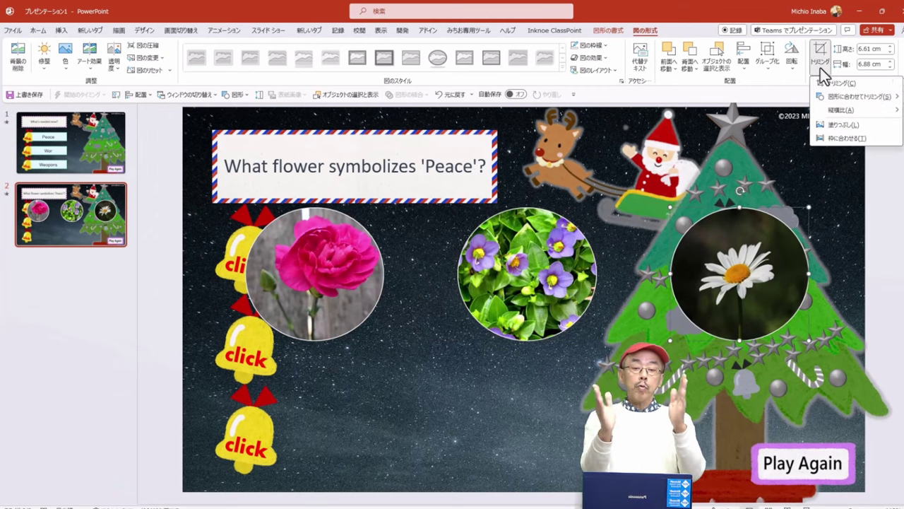
{"action": "left_click", "coordinate": [852, 125]}
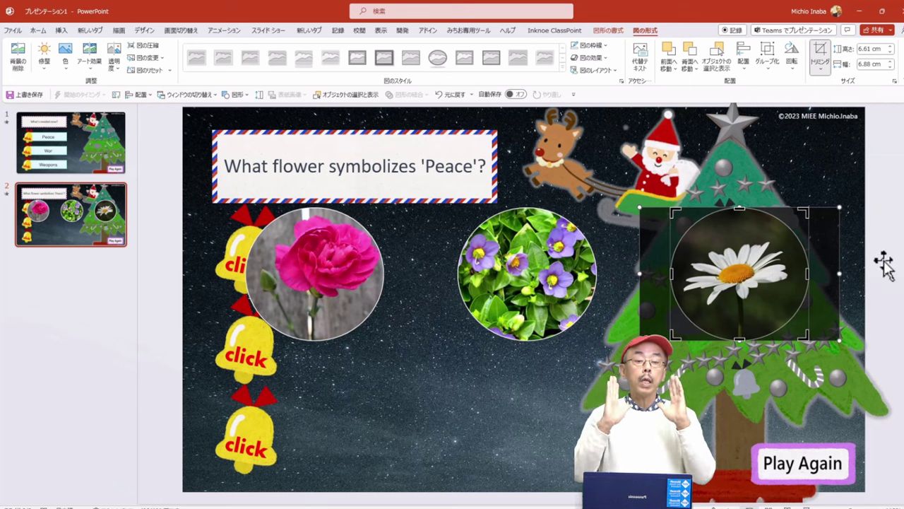
{"action": "left_click", "coordinate": [851, 265]}
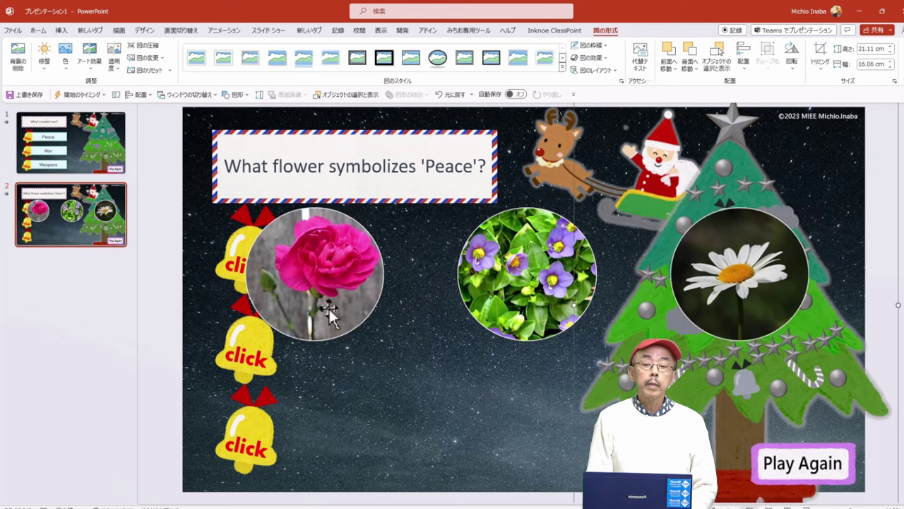
Move the carnation circle beside the bottom bell and bring all three bells to the front.
{"action": "left_click_drag", "start_coordinate": [328, 311], "coordinate": [340, 439]}
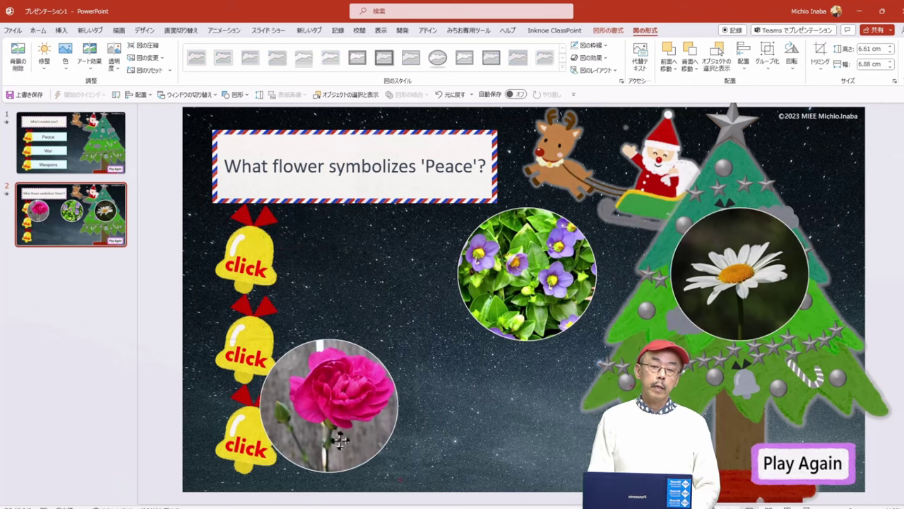
{"action": "left_click", "coordinate": [245, 260]}
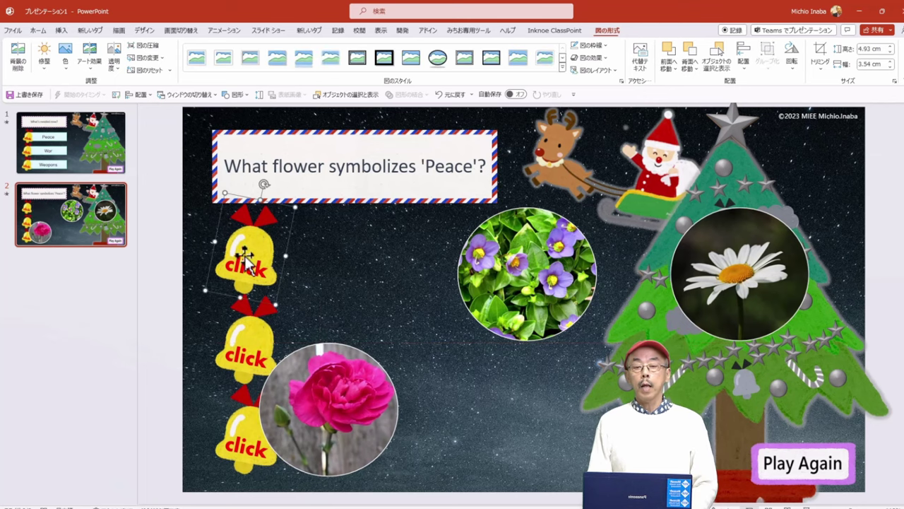
{"action": "left_click", "coordinate": [258, 357], "text": "shift"}
{"action": "left_click", "coordinate": [256, 420], "text": "shift"}
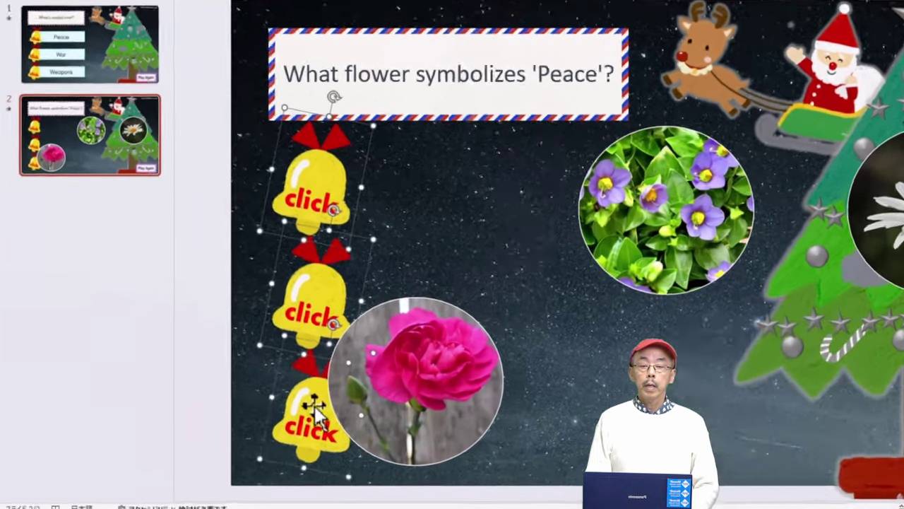
{"action": "right_click", "coordinate": [253, 430]}
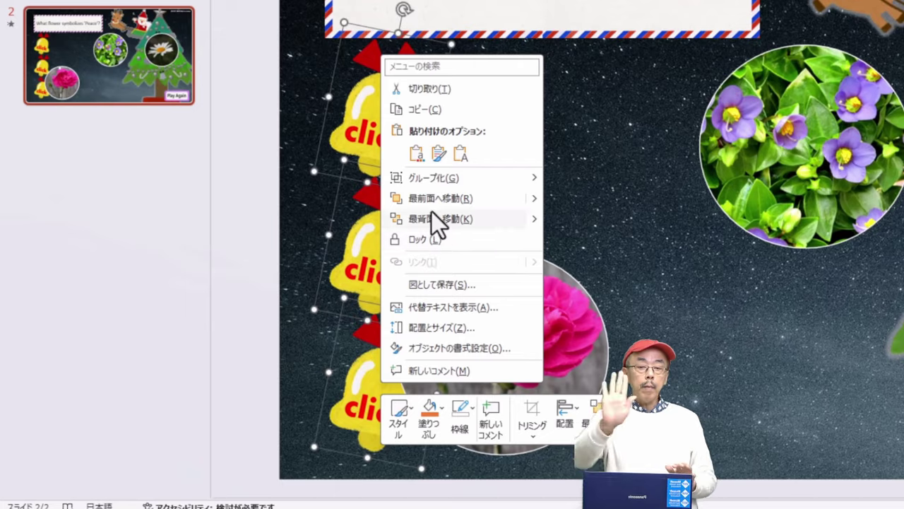
{"action": "left_click", "coordinate": [429, 200]}
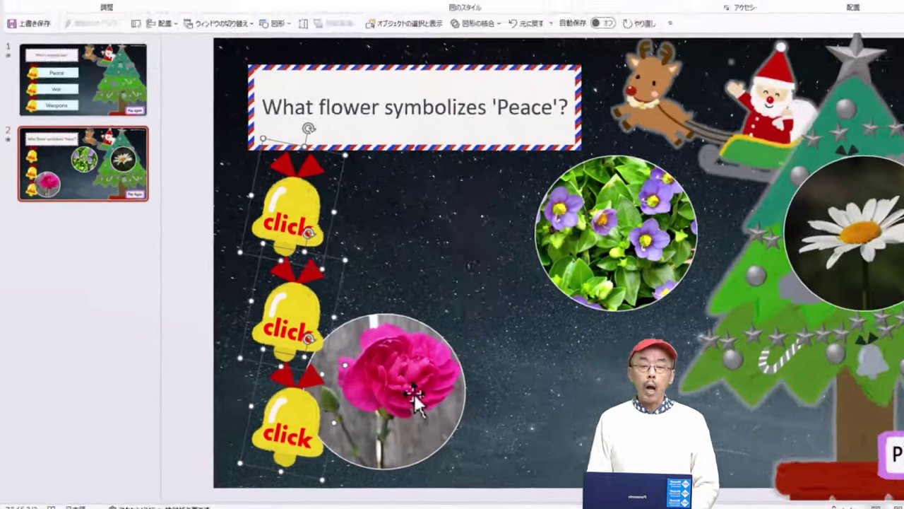
Move the violet circle beside the carnation and the daisy circle left, off the tree.
{"action": "left_click", "coordinate": [341, 420]}
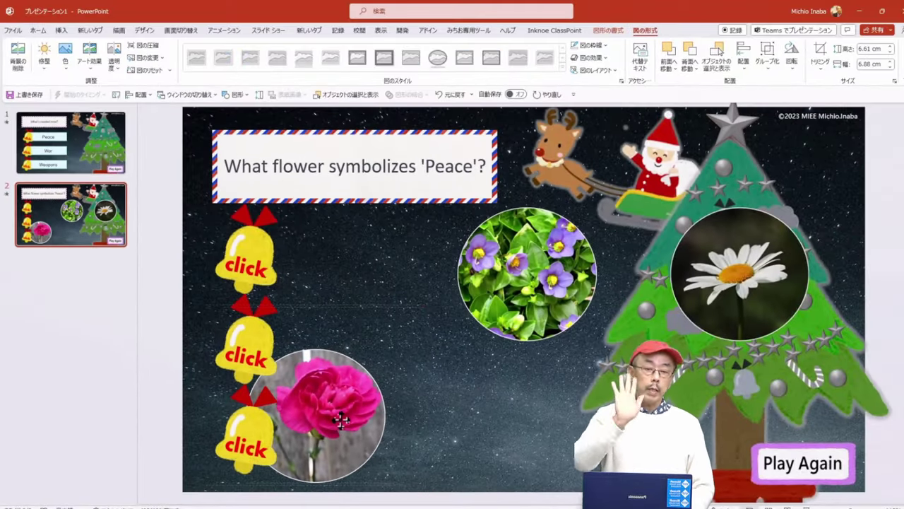
{"action": "left_click_drag", "start_coordinate": [560, 302], "coordinate": [537, 426]}
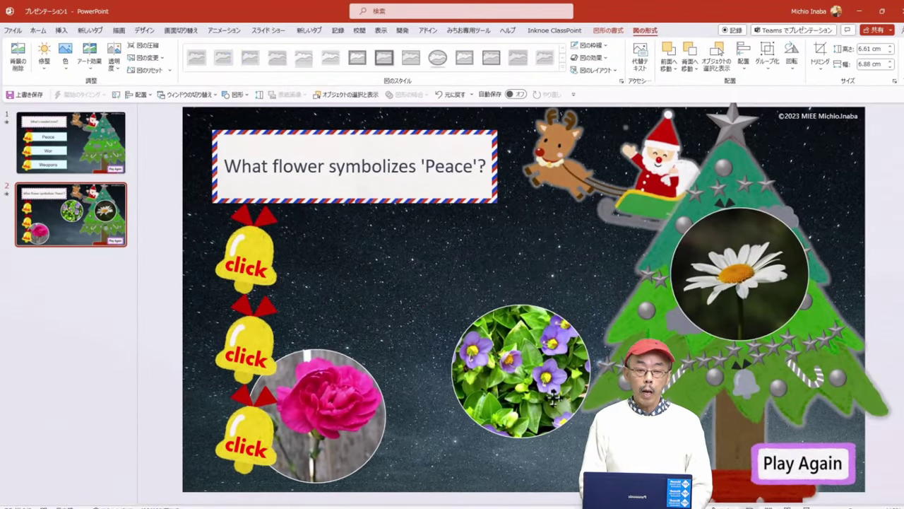
{"action": "left_click_drag", "start_coordinate": [717, 300], "coordinate": [374, 306]}
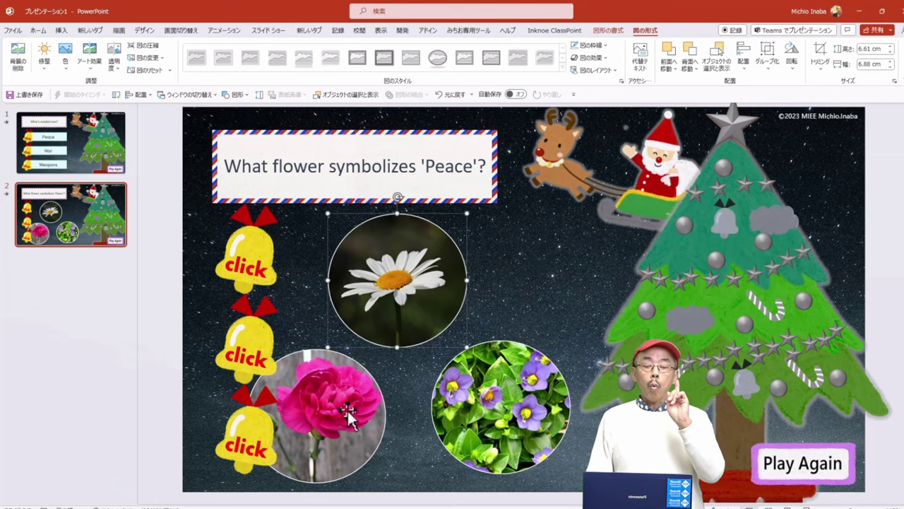
Place a bell on the edge of the violet, carnation and daisy circles.
{"action": "left_click", "coordinate": [531, 320]}
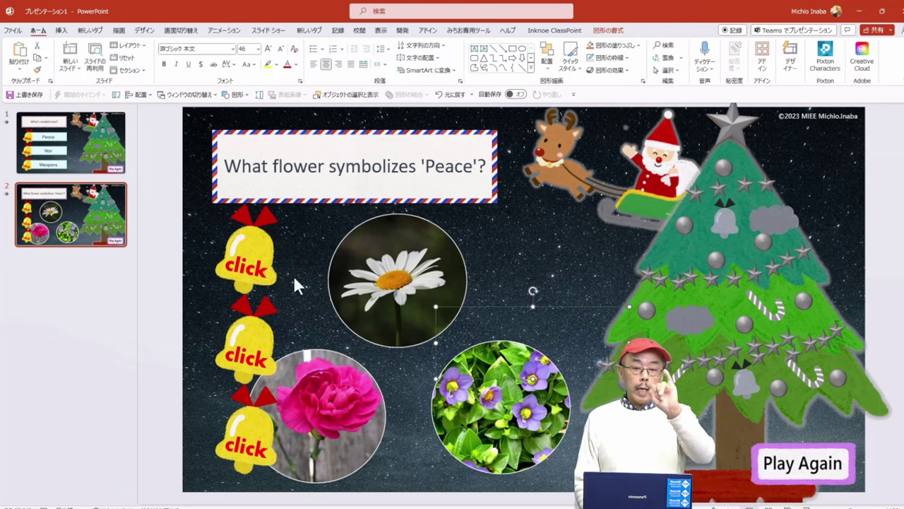
{"action": "mouse_move", "coordinate": [256, 269]}
{"action": "left_mouse_down"}
{"action": "mouse_move", "coordinate": [267, 259]}
{"action": "mouse_move", "coordinate": [415, 281]}
{"action": "mouse_move", "coordinate": [523, 310]}
{"action": "mouse_move", "coordinate": [545, 360]}
{"action": "left_mouse_up"}
{"action": "left_click_drag", "start_coordinate": [256, 450], "coordinate": [259, 453]}
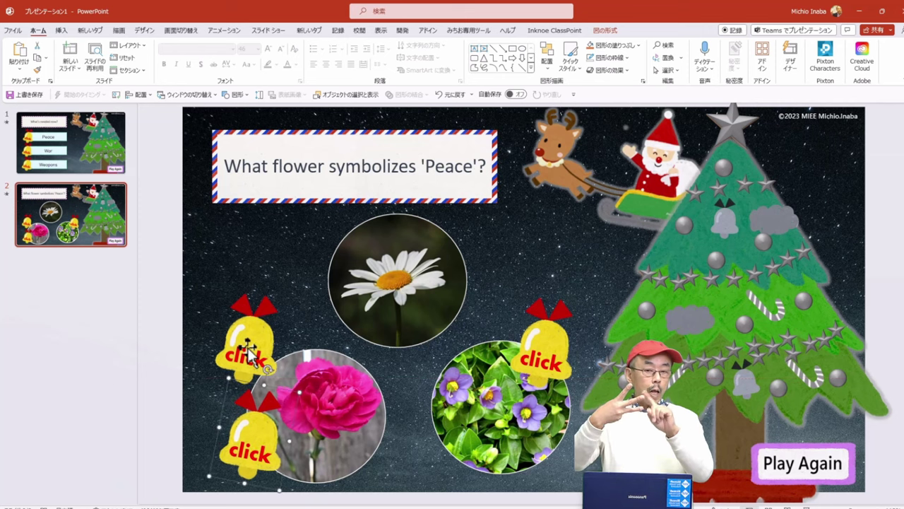
{"action": "mouse_move", "coordinate": [249, 351]}
{"action": "left_mouse_down"}
{"action": "mouse_move", "coordinate": [332, 263]}
{"action": "mouse_move", "coordinate": [327, 272]}
{"action": "left_mouse_up"}
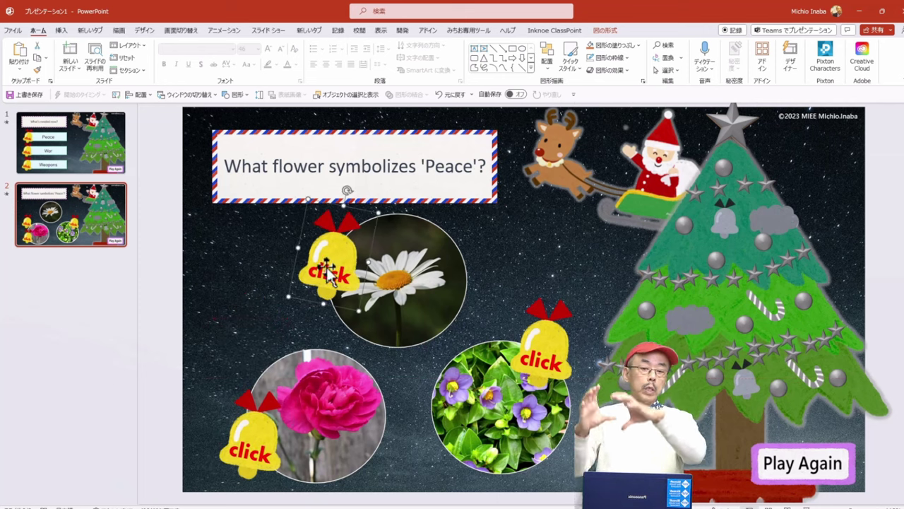
Select all bells and flower circles together and nudge them two steps left.
{"action": "left_click", "coordinate": [155, 194]}
{"action": "left_click_drag", "start_coordinate": [151, 194], "coordinate": [594, 502]}
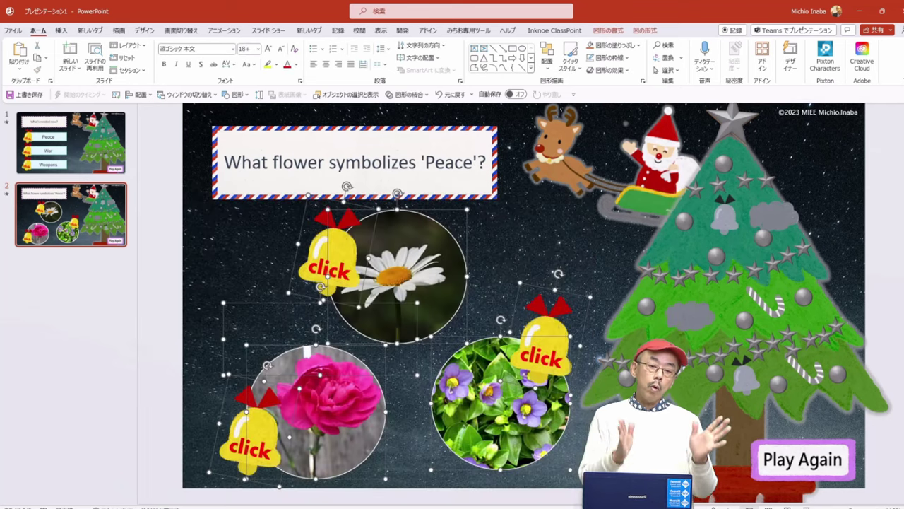
{"action": "key", "text": "Left"}
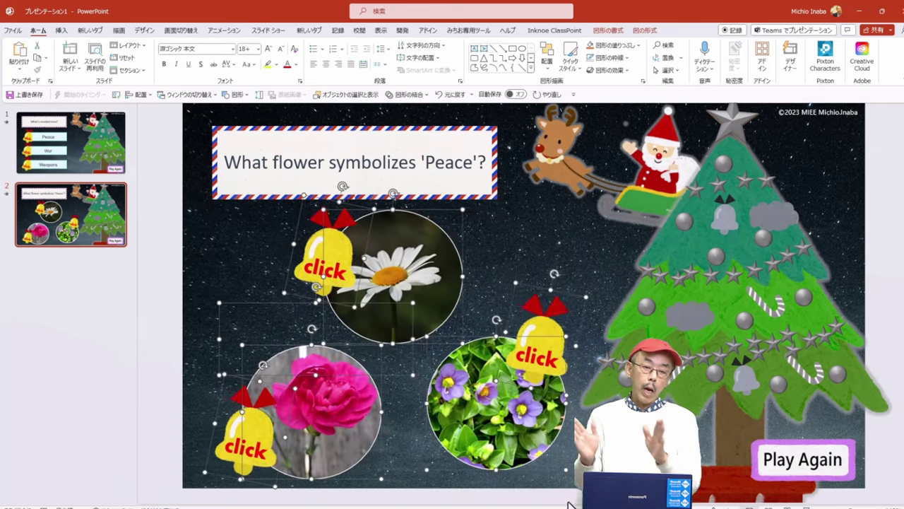
{"action": "key", "text": "Left"}
{"action": "key", "text": "Left"}
{"action": "key", "text": "Left"}
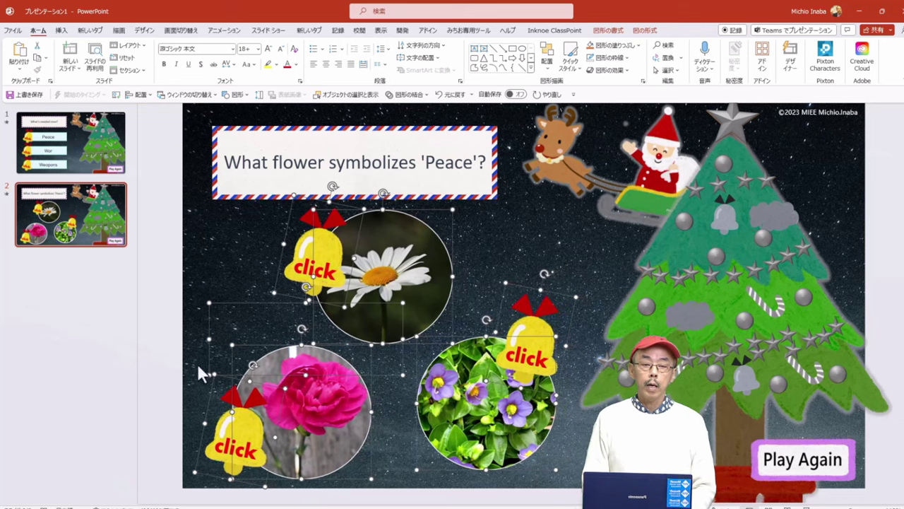
{"action": "left_click", "coordinate": [152, 358]}
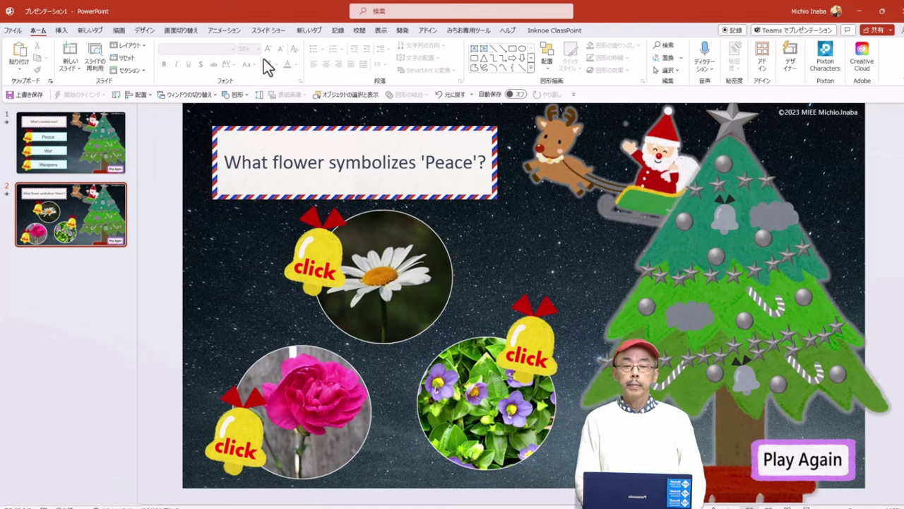
Play the slide show from this slide and ring the daisy's bell to colour the tree.
{"action": "left_click", "coordinate": [267, 31]}
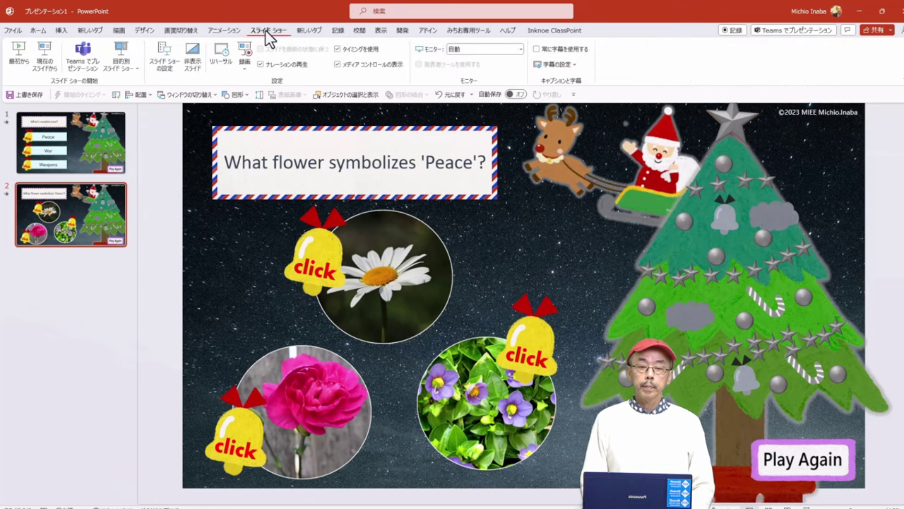
{"action": "left_click", "coordinate": [46, 71]}
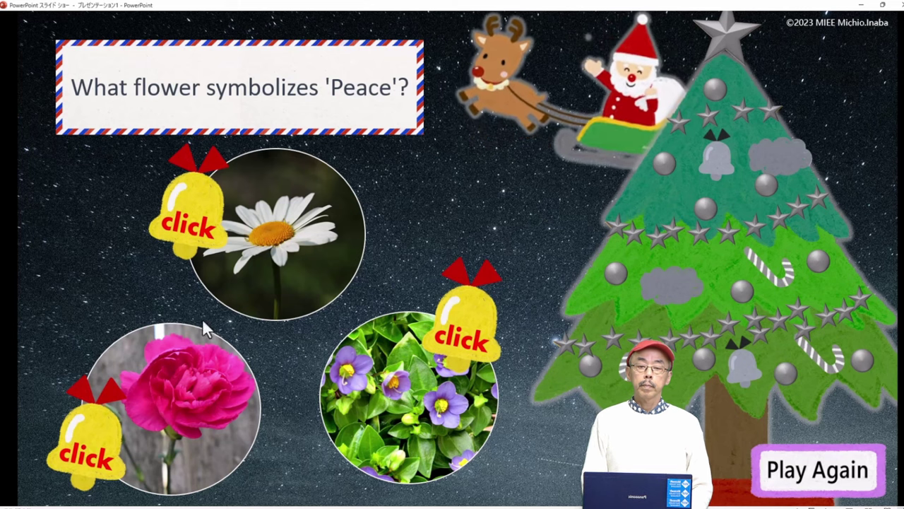
{"action": "left_click", "coordinate": [196, 207]}
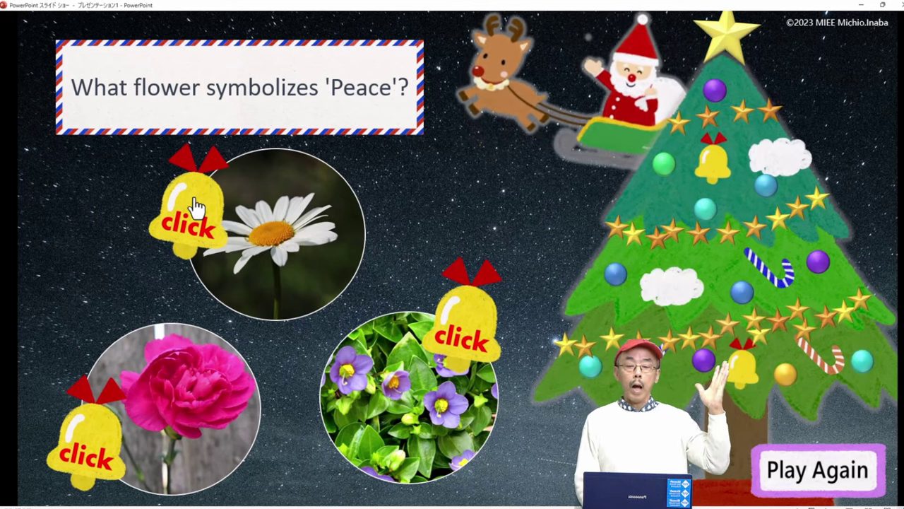